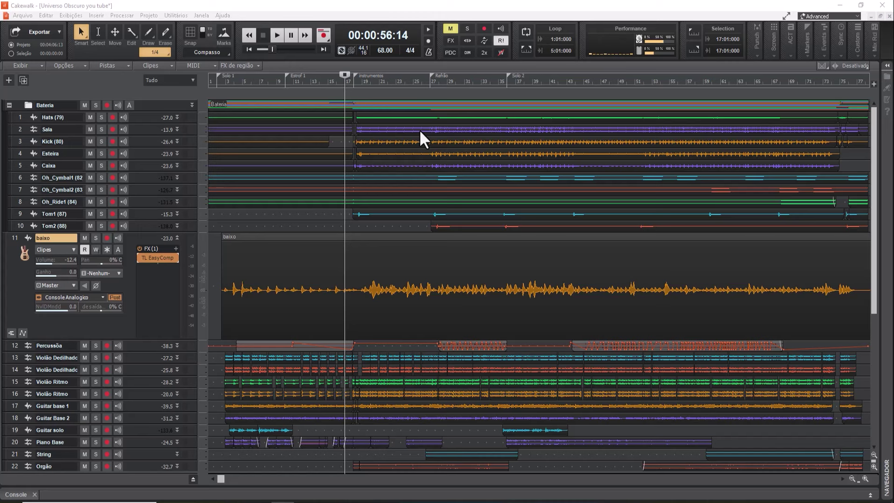
# Open the TL EasyComp compressor on the baixo track and enlarge its window
pyautogui.doubleClick(155, 261)
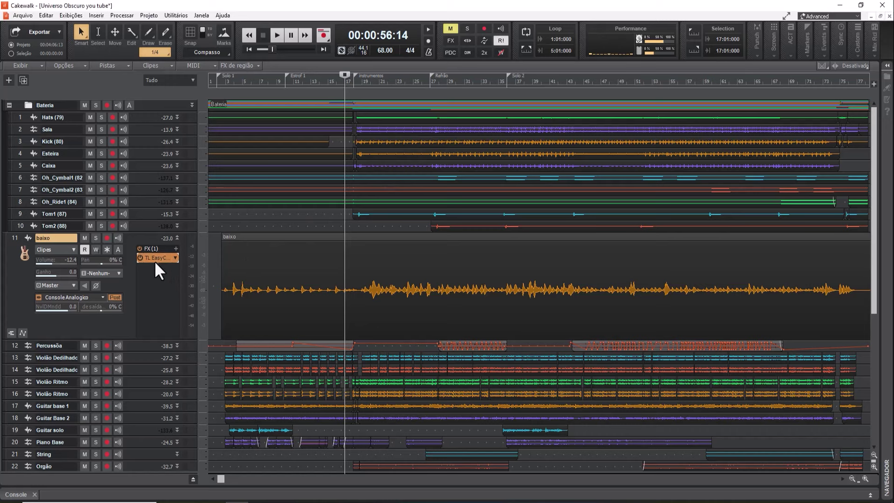
pyautogui.moveTo(426, 69); pyautogui.dragTo(415, 54)
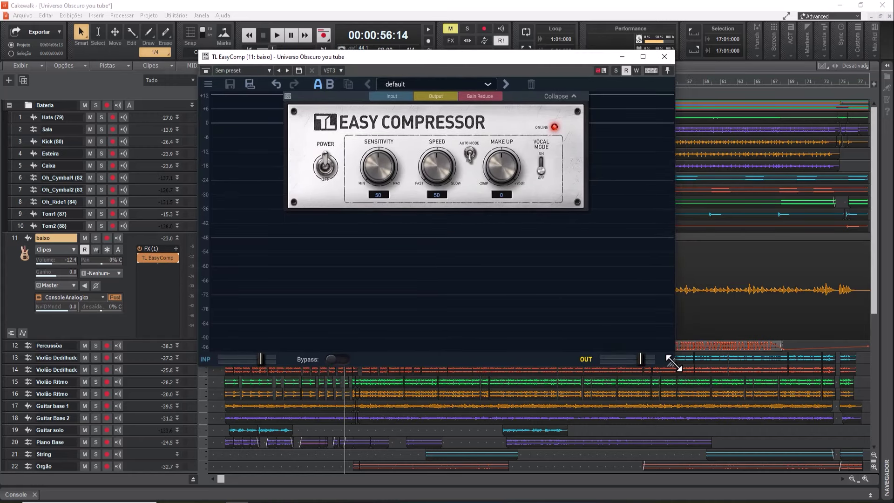
pyautogui.moveTo(672, 361); pyautogui.dragTo(807, 461)
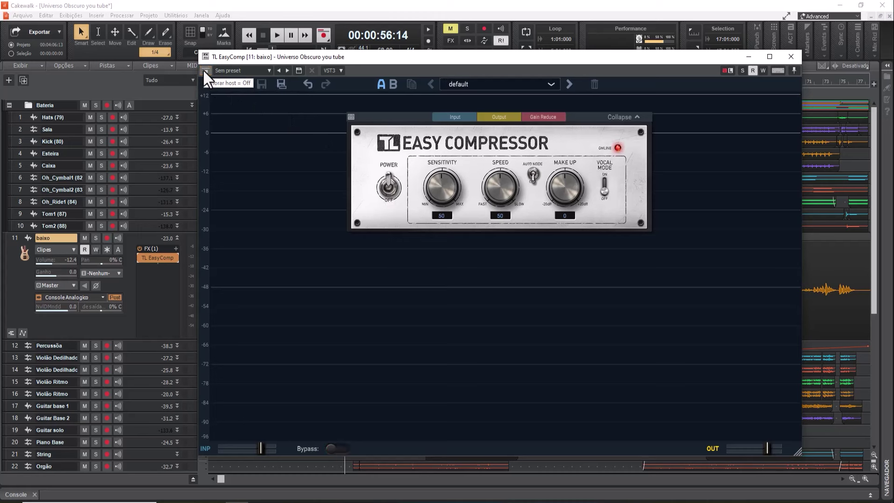
# Test the compressor's power switch, leaving it on, and solo the baixo track
pyautogui.click(389, 187)
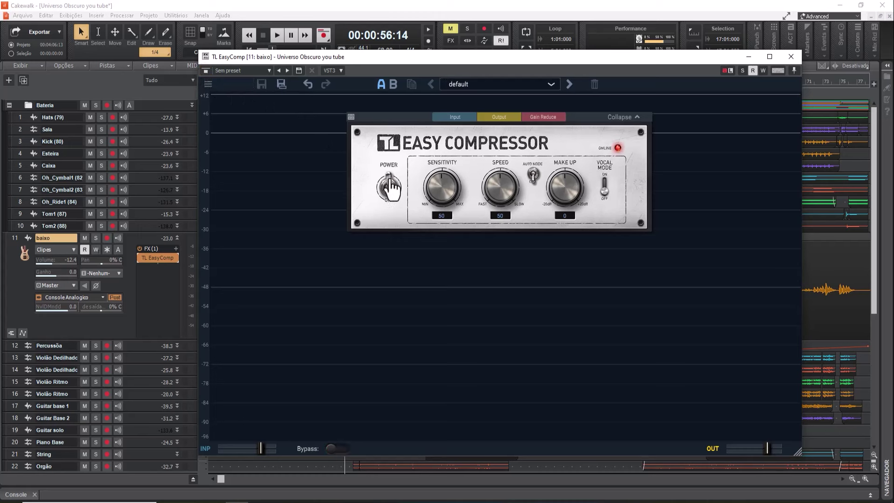
pyautogui.click(389, 187)
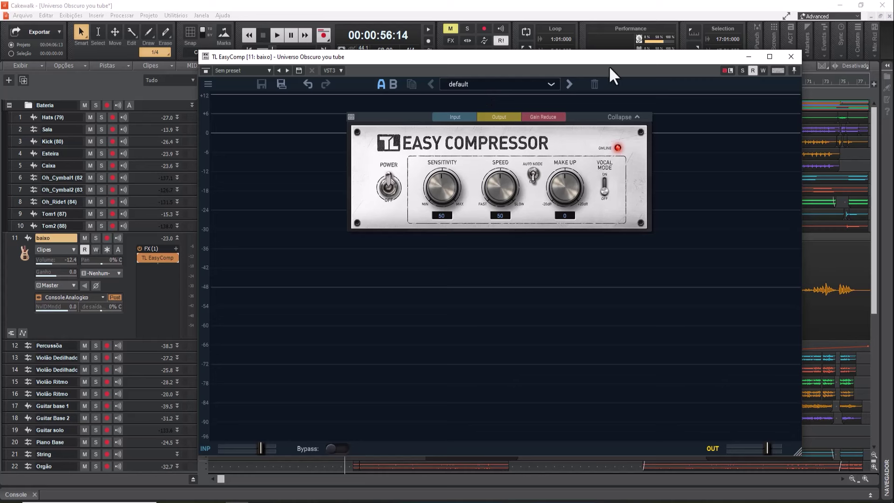
pyautogui.click(743, 70)
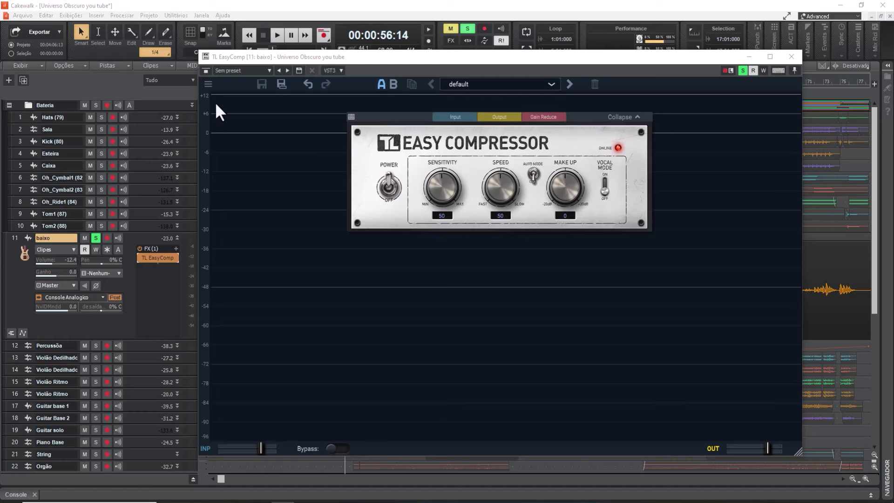
# Examine the compressor's general options, Sensitivity control and factory presets, keeping the default preset
pyautogui.click(208, 87)
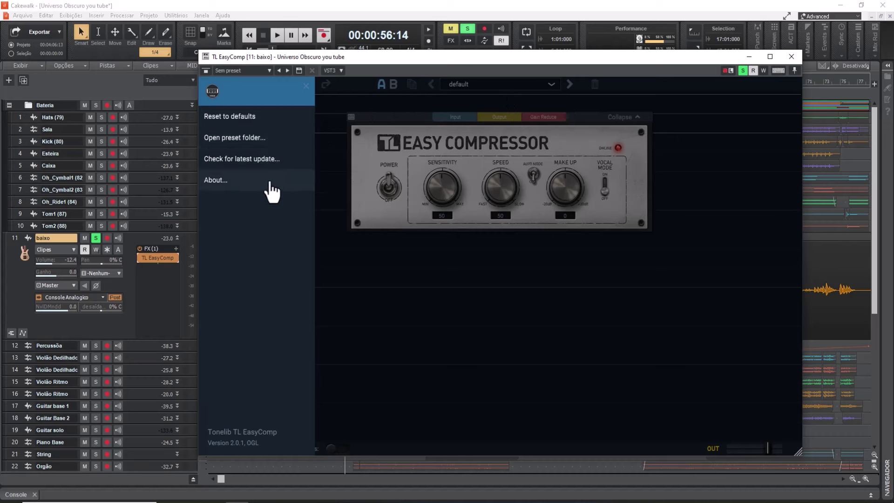
pyautogui.click(306, 86)
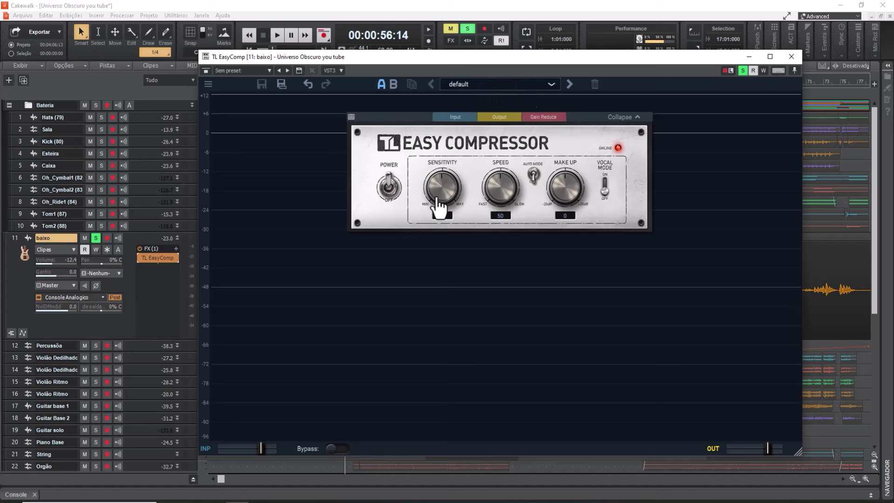
pyautogui.moveTo(437, 205)
pyautogui.mouseDown()
pyautogui.moveTo(435, 193)
pyautogui.moveTo(434, 219)
pyautogui.mouseUp()
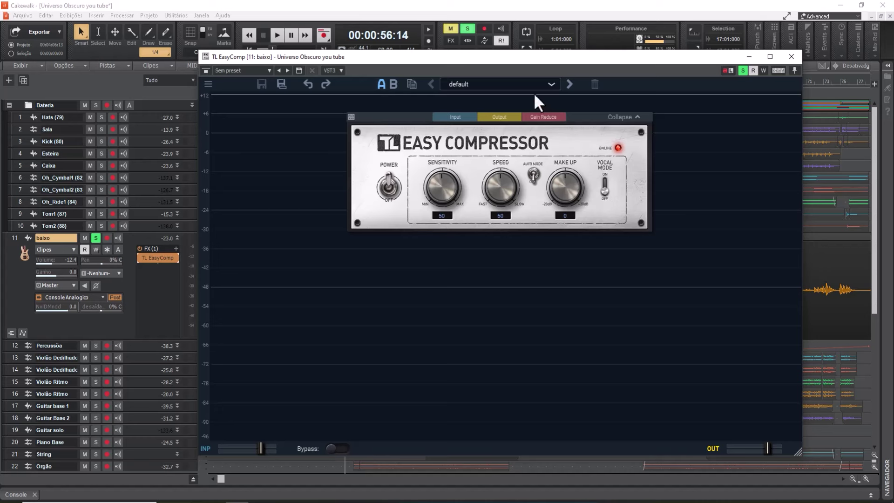
pyautogui.click(551, 85)
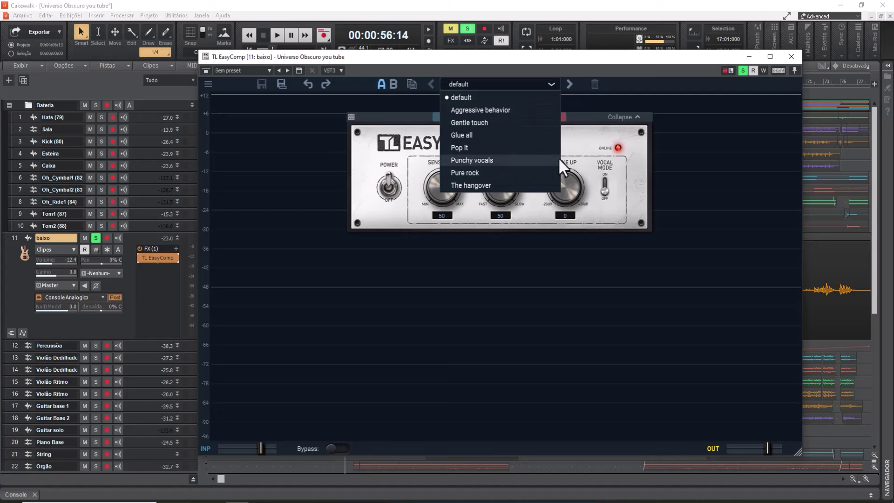
pyautogui.click(652, 88)
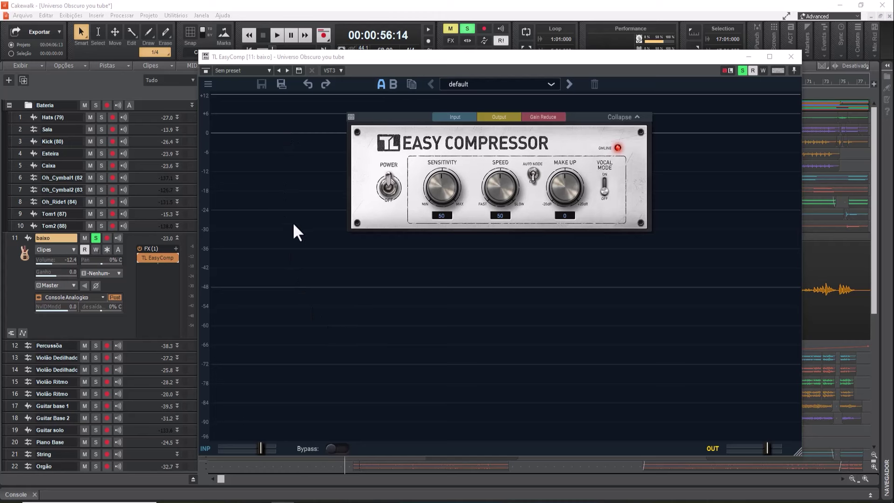
# Play the soloed bass and toggle the Input, Output and Gain Reduce graphs, leaving only Output hidden, and stop playback
pyautogui.click(452, 120)
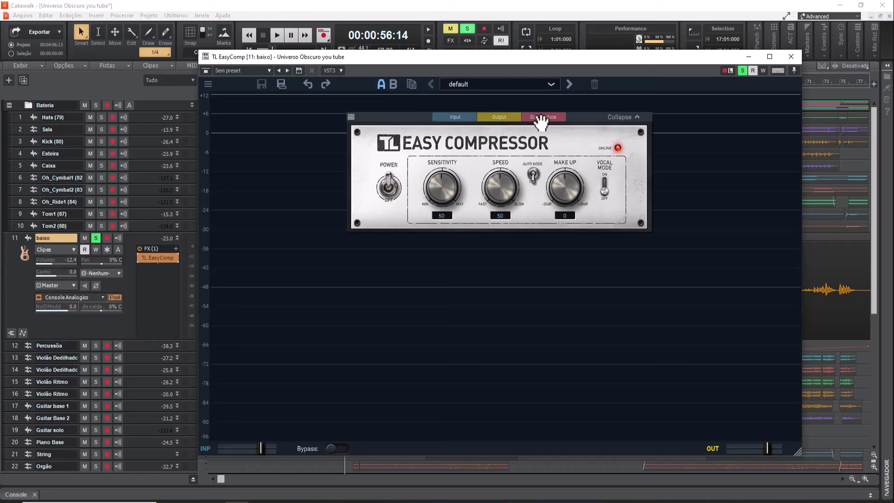
pyautogui.click(278, 36)
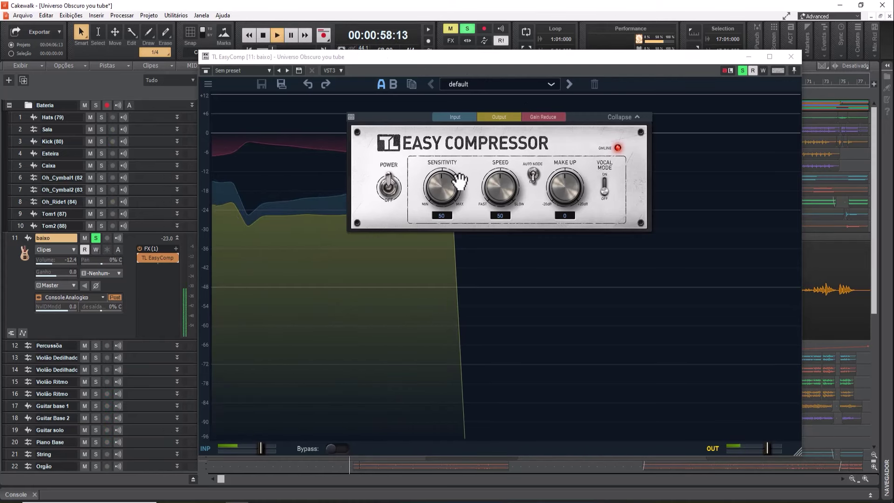
pyautogui.click(457, 117)
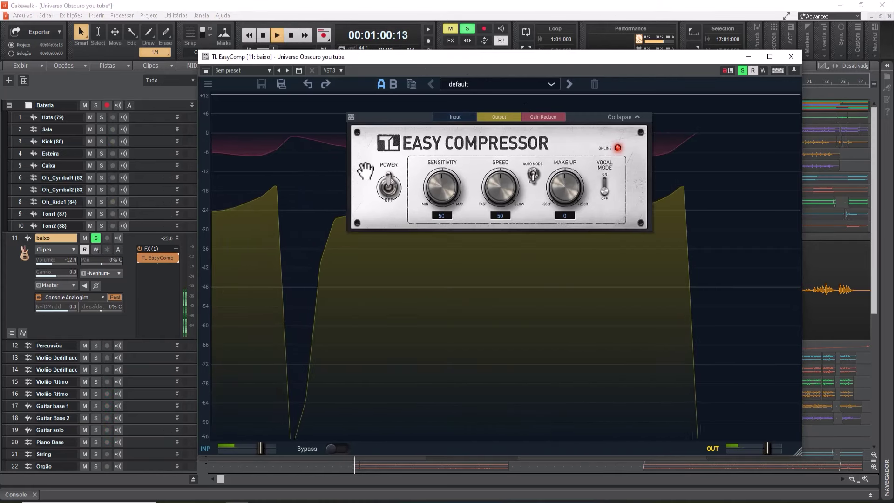
pyautogui.click(454, 118)
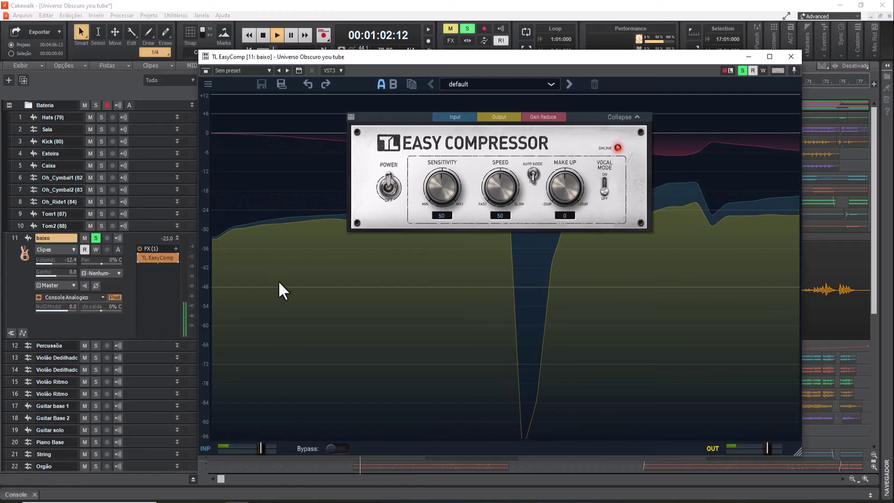
pyautogui.click(504, 121)
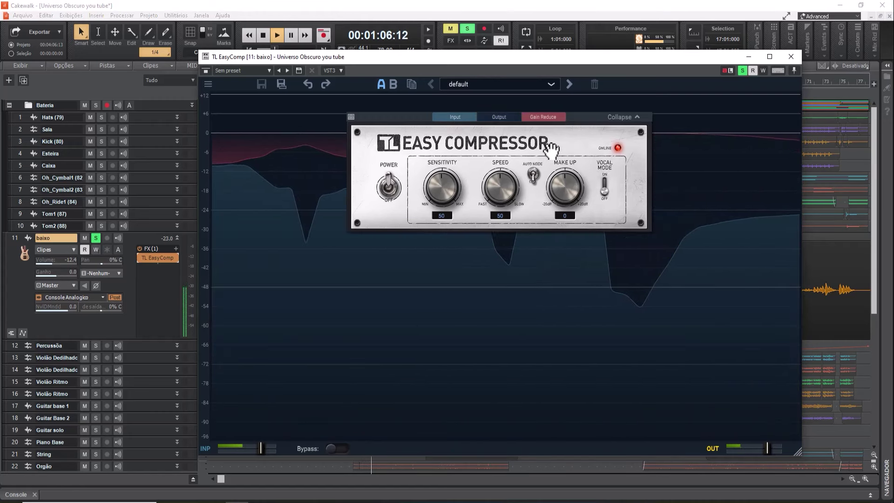
pyautogui.click(551, 121)
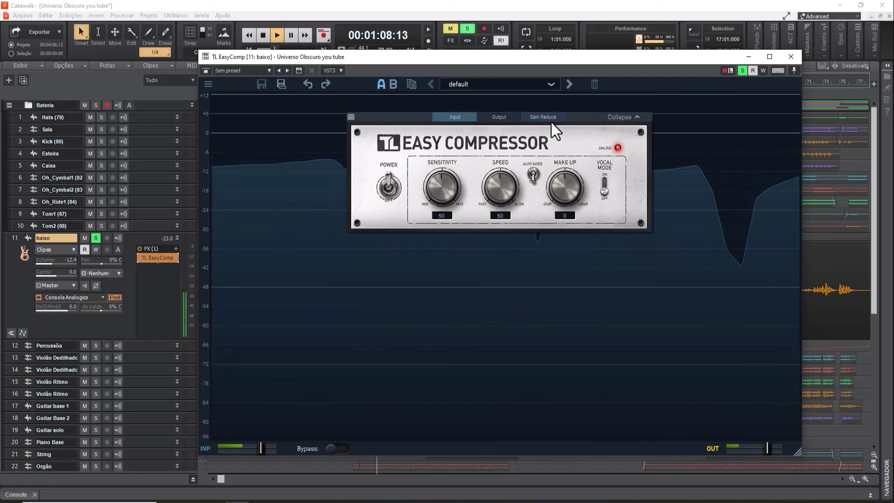
pyautogui.click(551, 121)
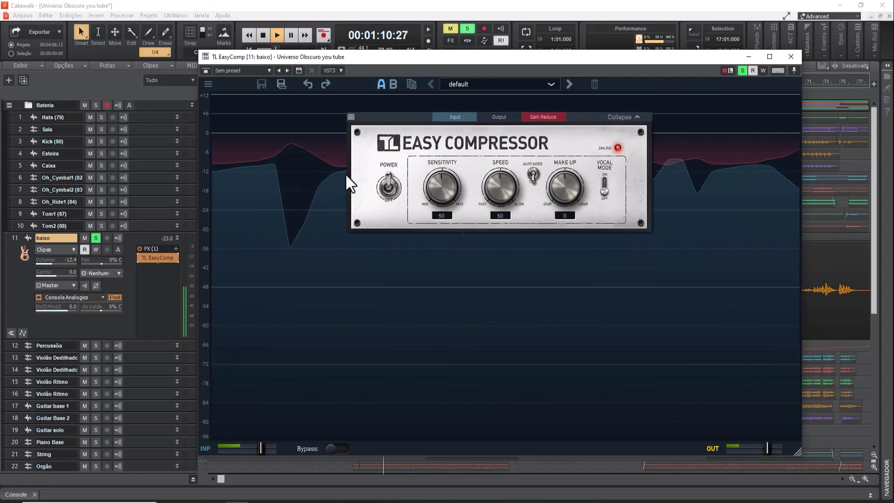
pyautogui.press('space')
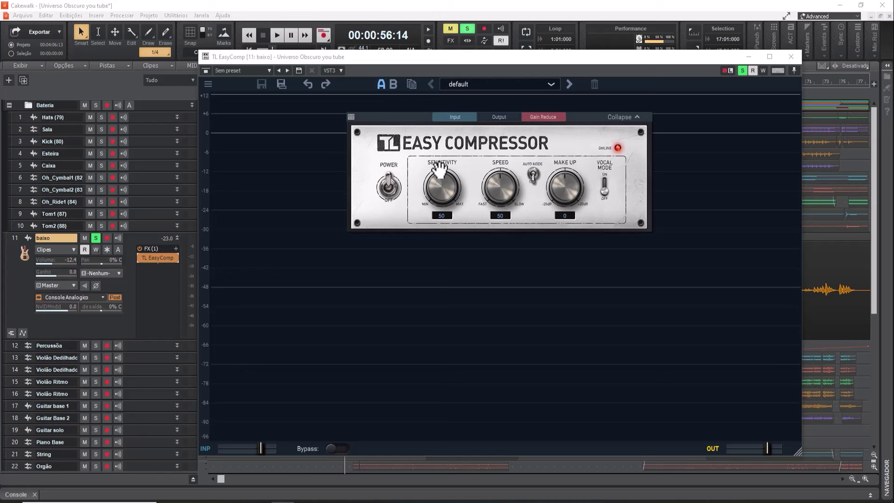
# Set the playback position to 00:01:05:08 on the baixo clip and reopen the track's compressor
pyautogui.click(793, 59)
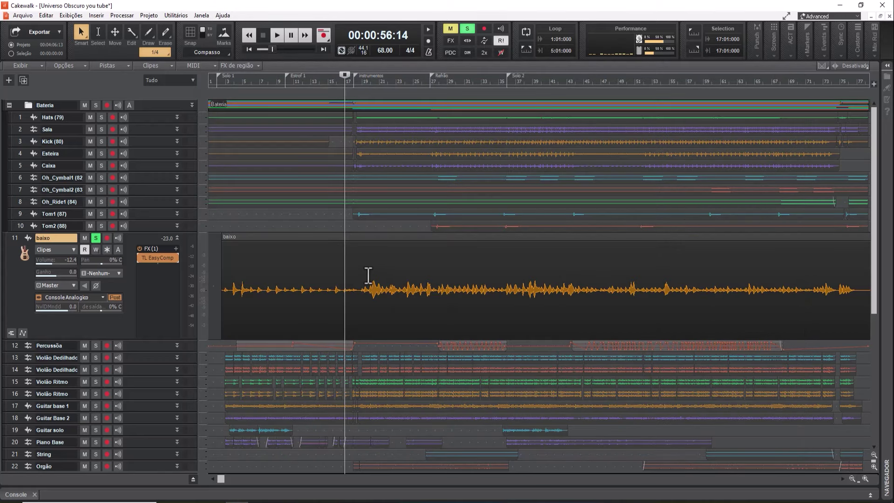
pyautogui.click(367, 275)
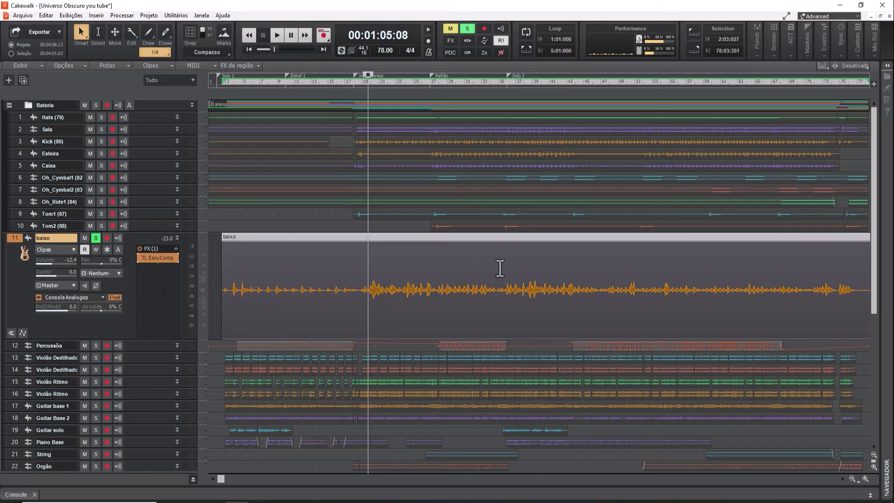
pyautogui.doubleClick(158, 256)
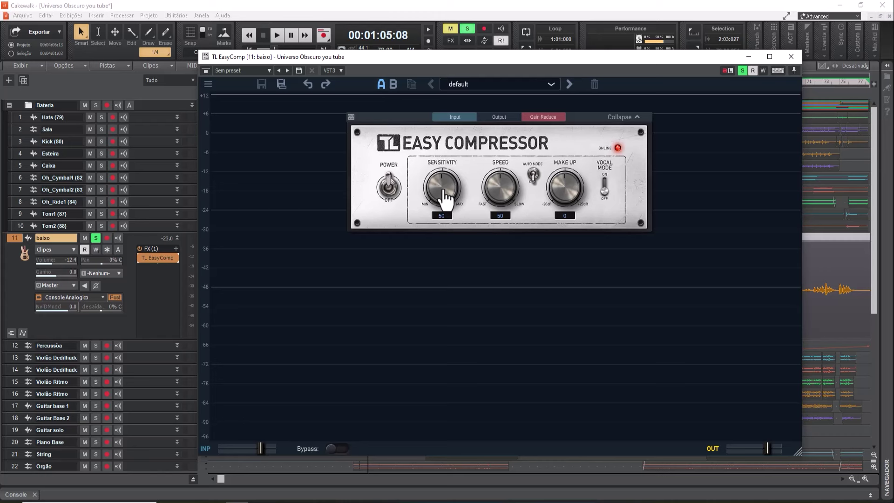
# Set the compressor's Sensitivity to 36 and audition the soloed bass
pyautogui.moveTo(445, 198)
pyautogui.mouseDown()
pyautogui.moveTo(452, 156)
pyautogui.moveTo(457, 265)
pyautogui.moveTo(456, 209)
pyautogui.mouseUp()
pyautogui.click(279, 35)
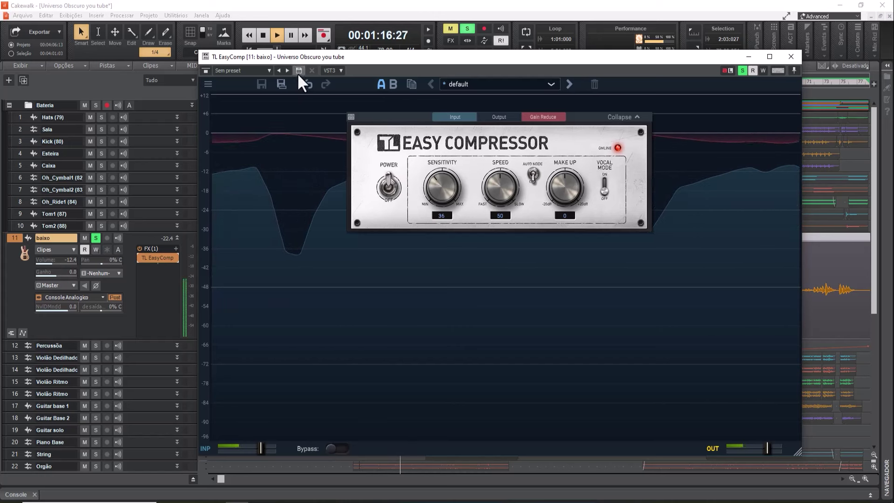
pyautogui.click(264, 35)
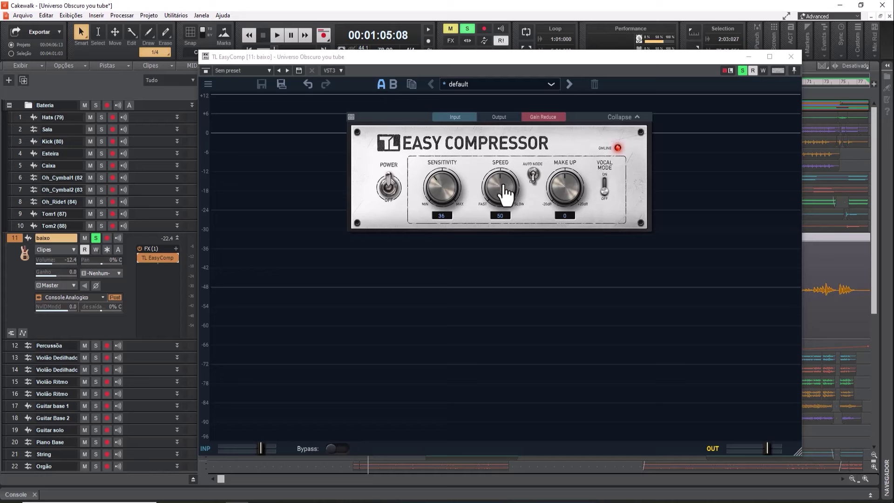
# Set the compressor's Speed to 74 while auditioning the soloed bass
pyautogui.moveTo(504, 191); pyautogui.dragTo(507, 176)
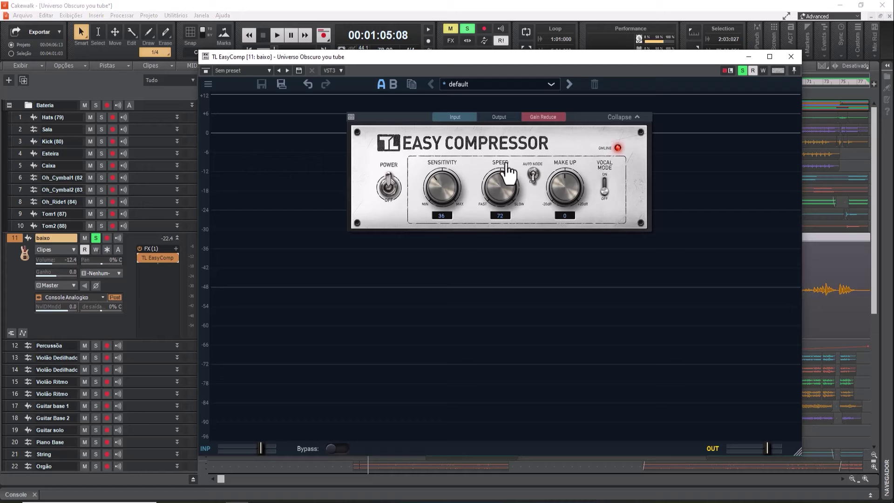
pyautogui.click(280, 35)
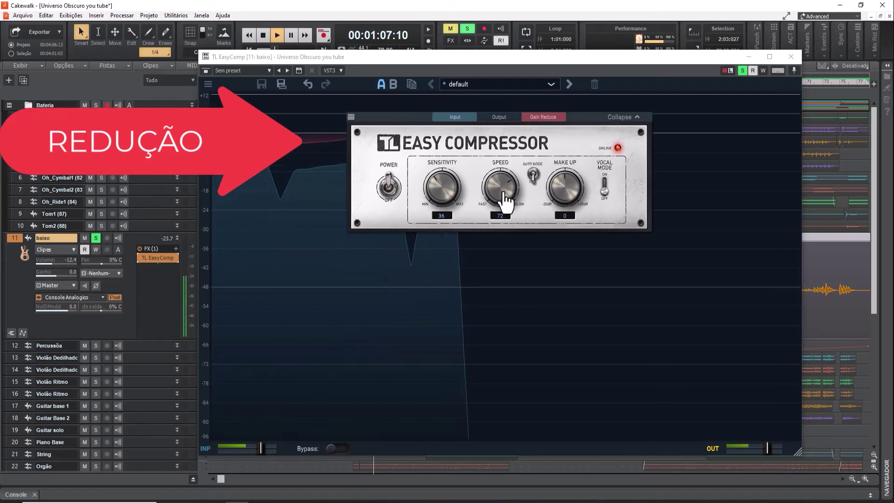
pyautogui.moveTo(504, 193)
pyautogui.mouseDown()
pyautogui.moveTo(504, 185)
pyautogui.moveTo(514, 188)
pyautogui.moveTo(501, 190)
pyautogui.mouseUp()
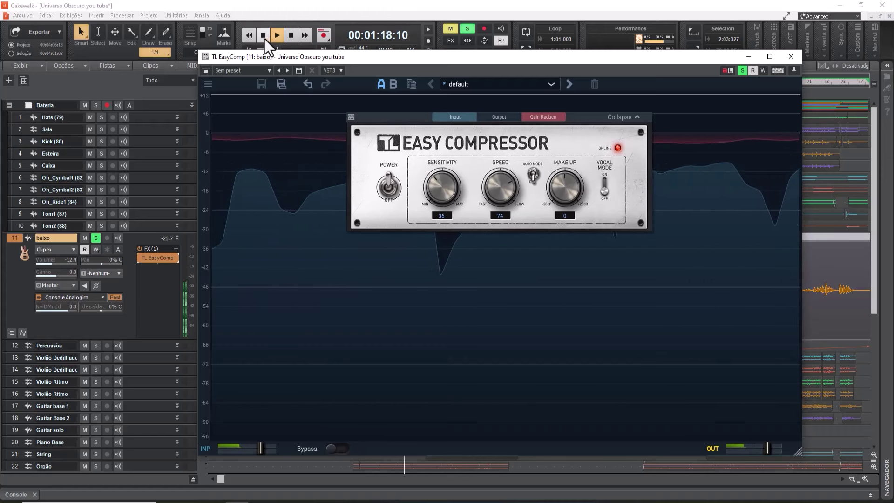
pyautogui.click(264, 38)
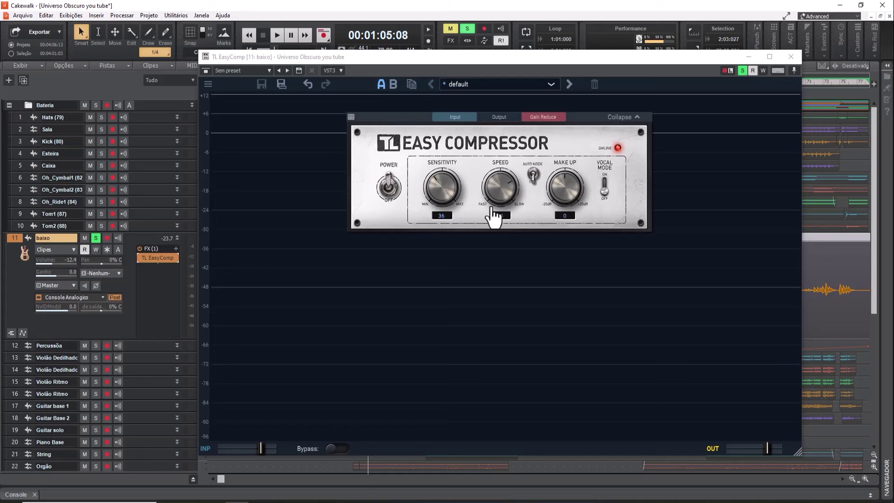
# Try the compressor's Vocal Mode on and off, leaving it off
pyautogui.click(606, 180)
pyautogui.click(606, 193)
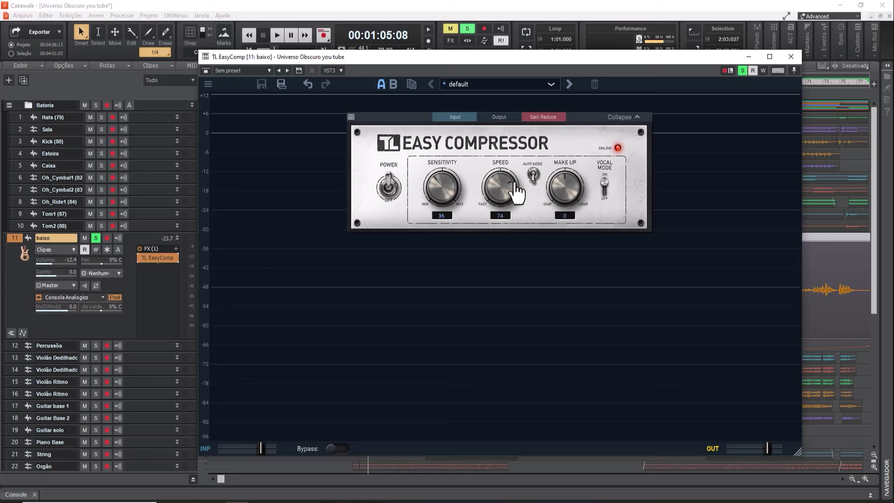
pyautogui.click(603, 189)
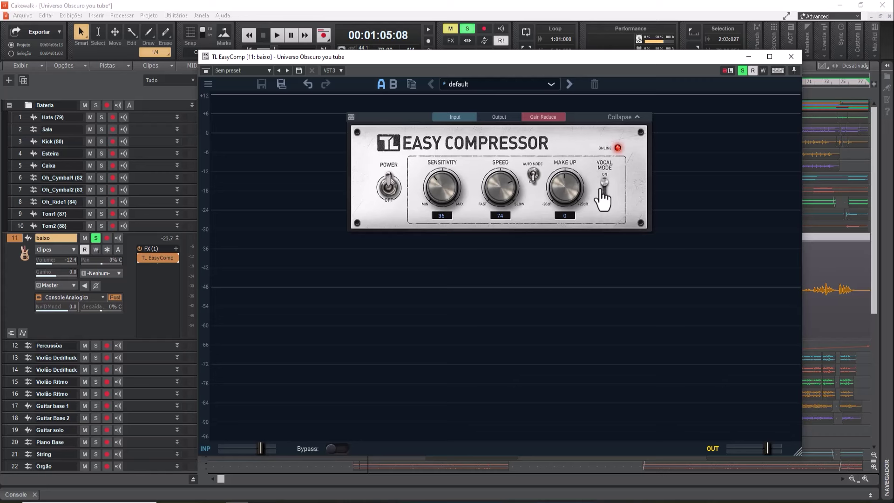
pyautogui.click(604, 184)
pyautogui.click(604, 182)
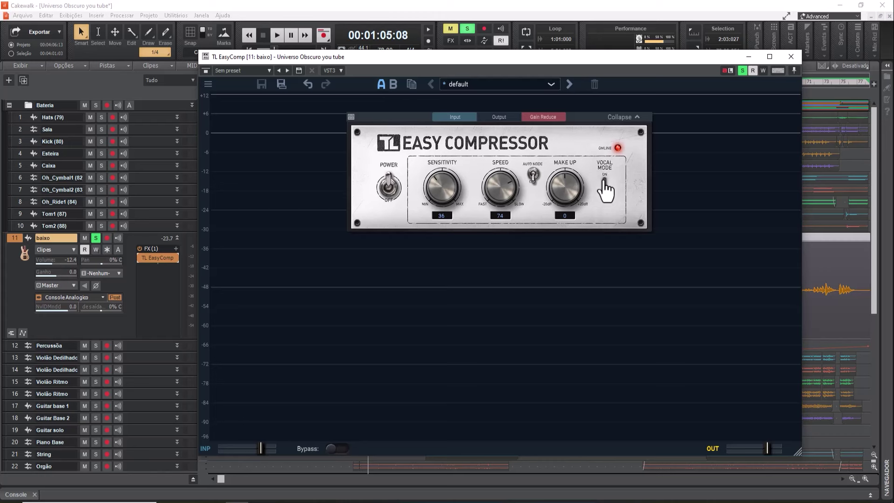
pyautogui.click(604, 182)
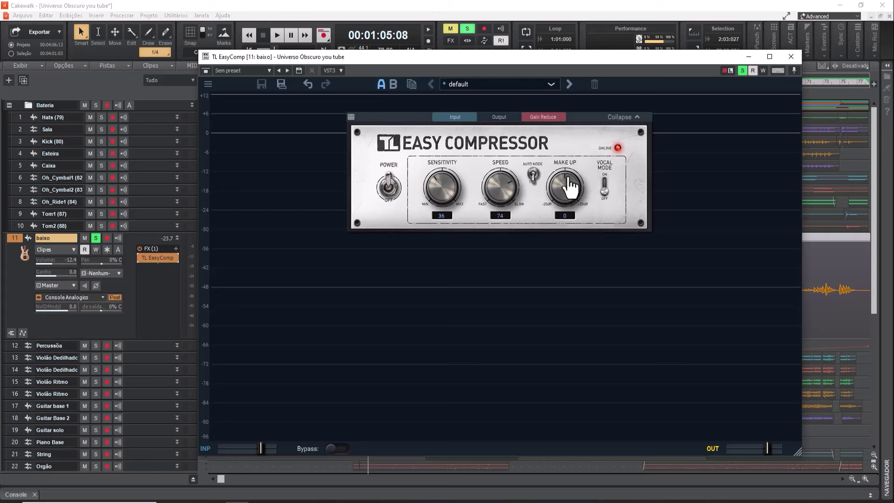
# Turn on the compressor's Auto Mode
pyautogui.click(533, 174)
pyautogui.click(533, 173)
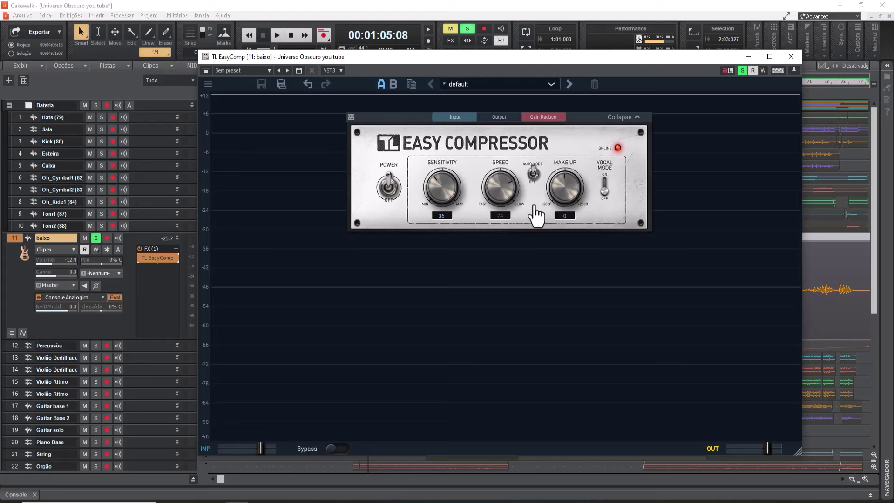
# Unsolo the baixo track and play the compressed bass within the full mix
pyautogui.click(276, 35)
pyautogui.click(96, 238)
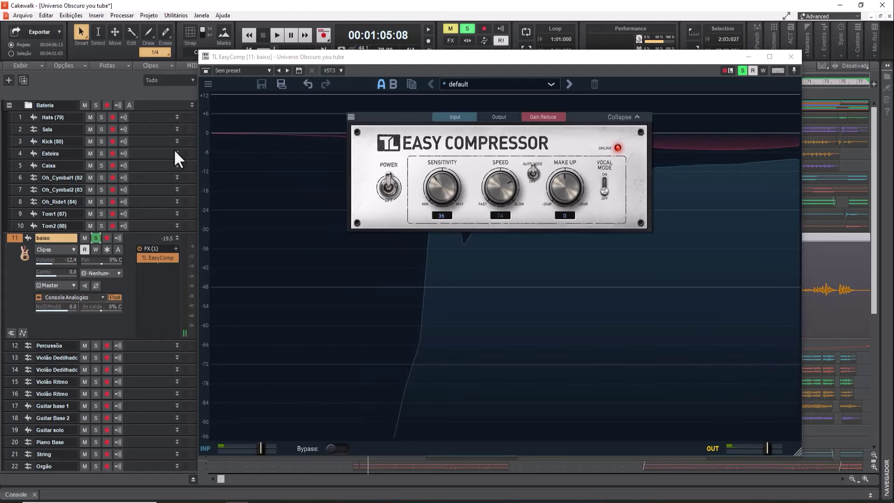
pyautogui.click(277, 35)
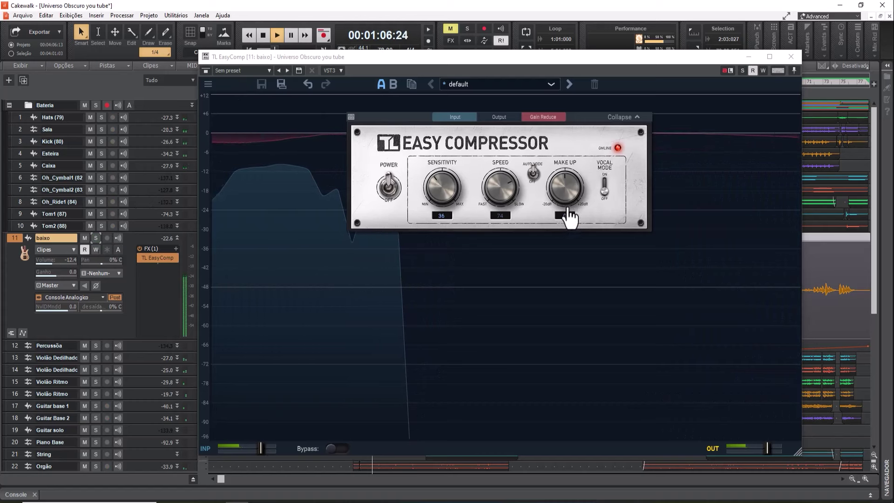
# Raise the compressor's Make Up gain to 2 while the full mix plays, and stop playback
pyautogui.moveTo(567, 200); pyautogui.dragTo(566, 195)
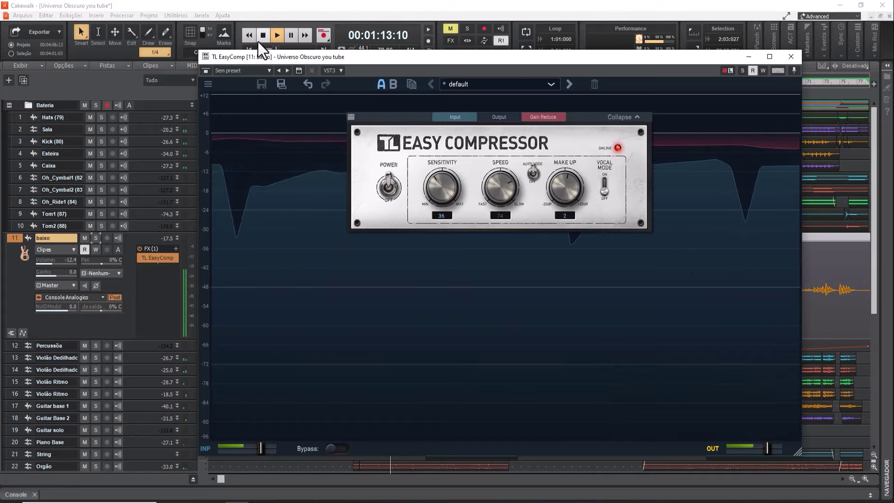
pyautogui.click(260, 40)
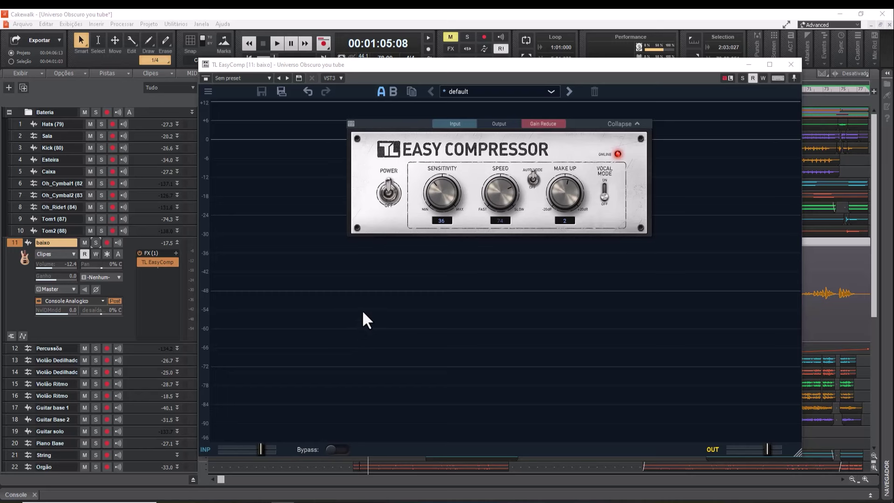
# Switch the compressor's power off and on several times with playback stopped, leaving it on
pyautogui.moveTo(235, 454)
pyautogui.moveTo(745, 454)
pyautogui.click(389, 194)
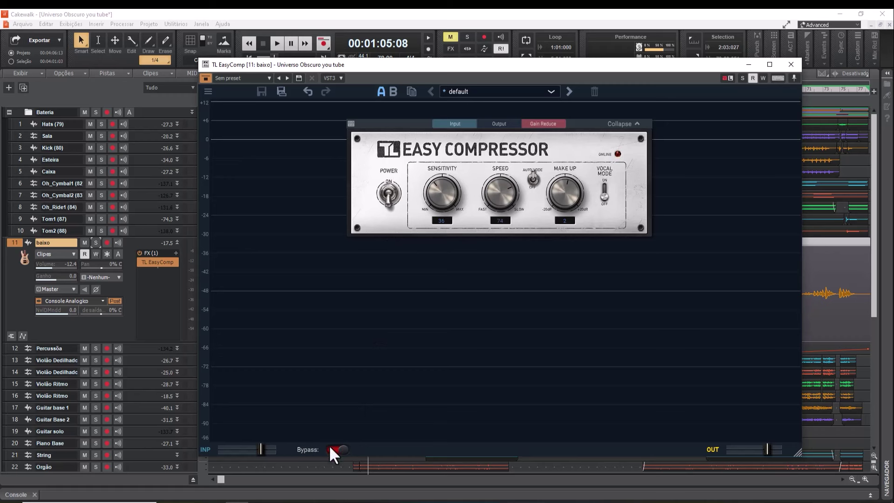
pyautogui.click(396, 193)
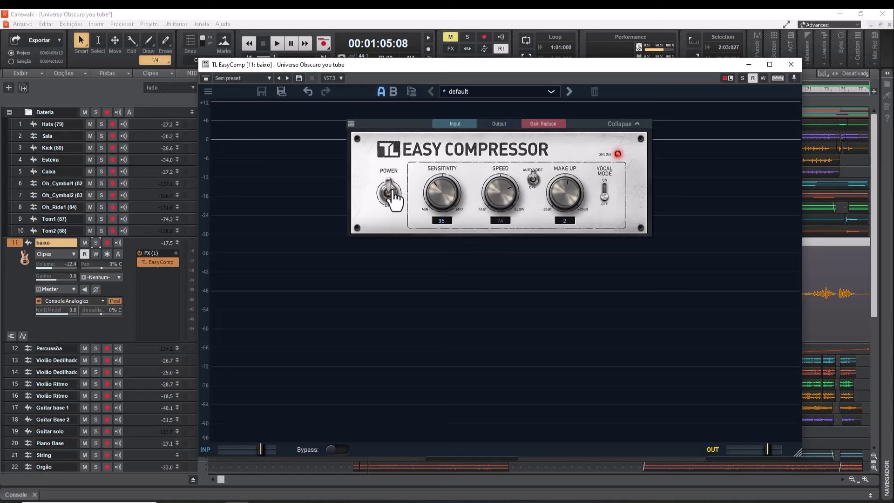
pyautogui.click(394, 195)
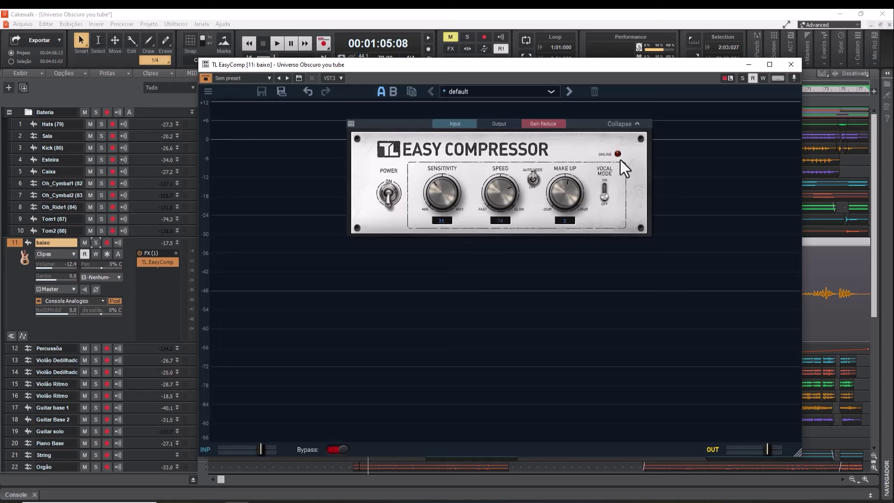
pyautogui.click(396, 195)
pyautogui.click(387, 195)
pyautogui.click(388, 193)
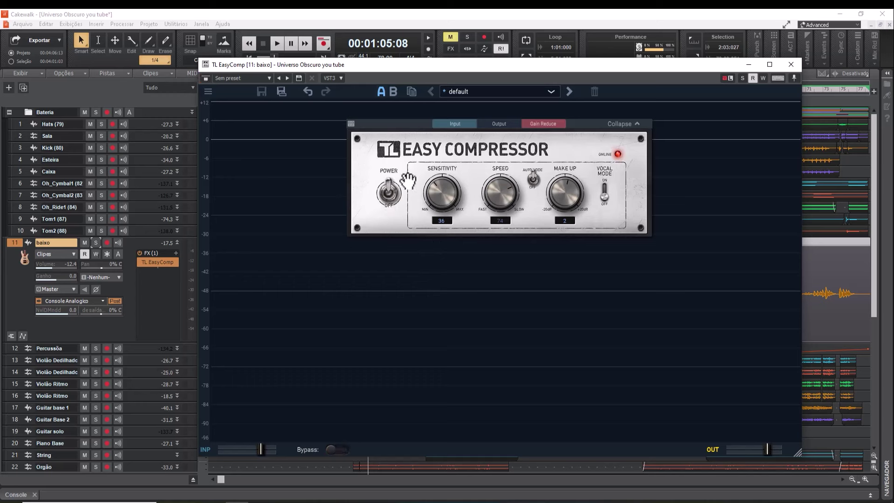
# Play the full mix with the compressor off, switch it on and off to compare the bass, and stop with it on
pyautogui.click(387, 192)
pyautogui.click(278, 43)
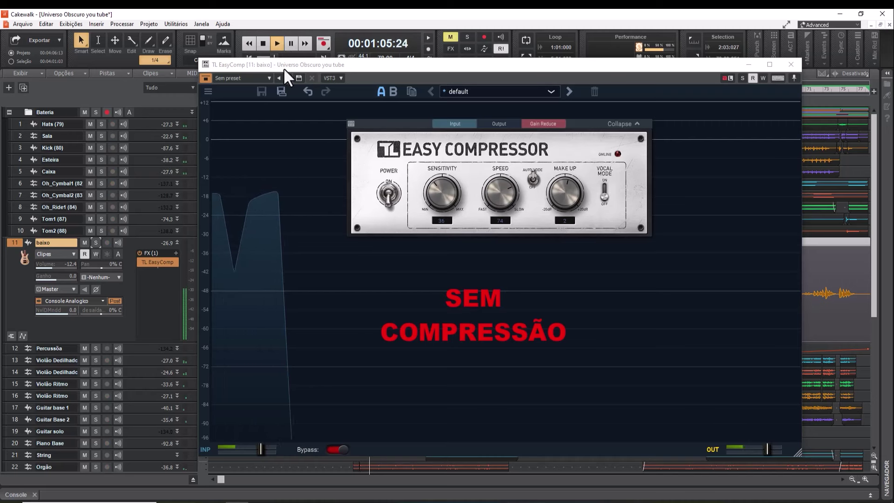
pyautogui.click(389, 193)
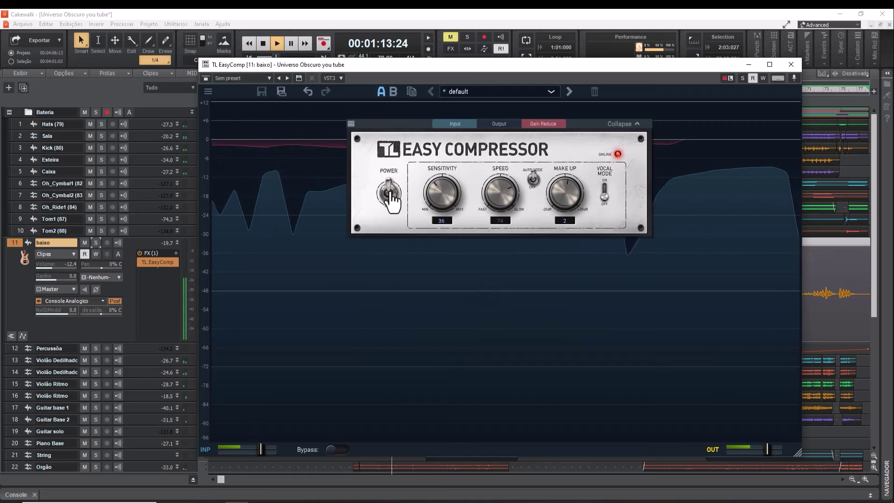
pyautogui.click(389, 192)
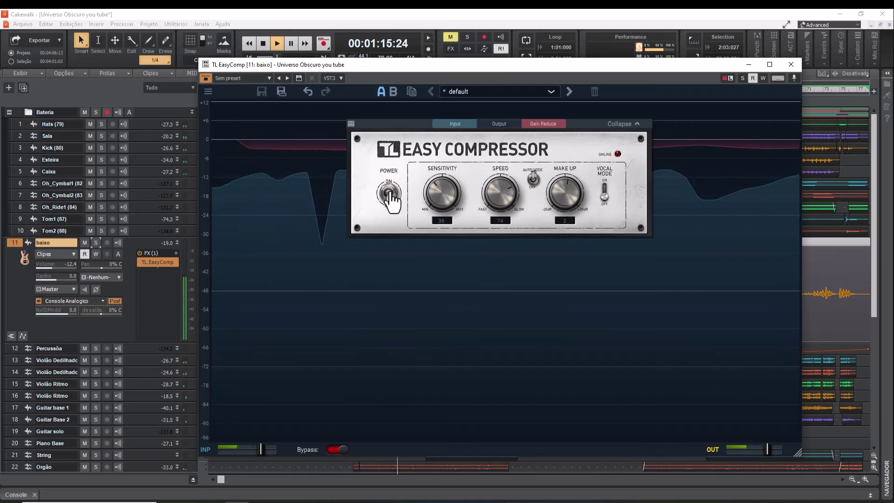
pyautogui.click(389, 193)
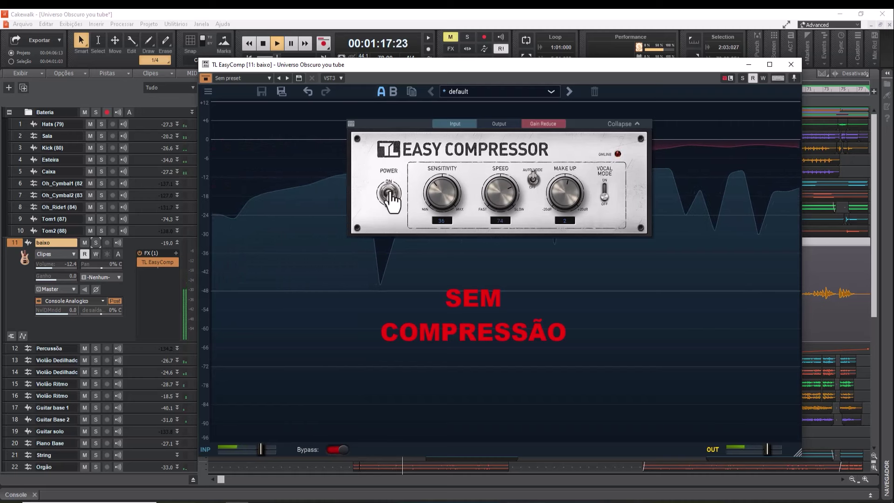
pyautogui.click(389, 193)
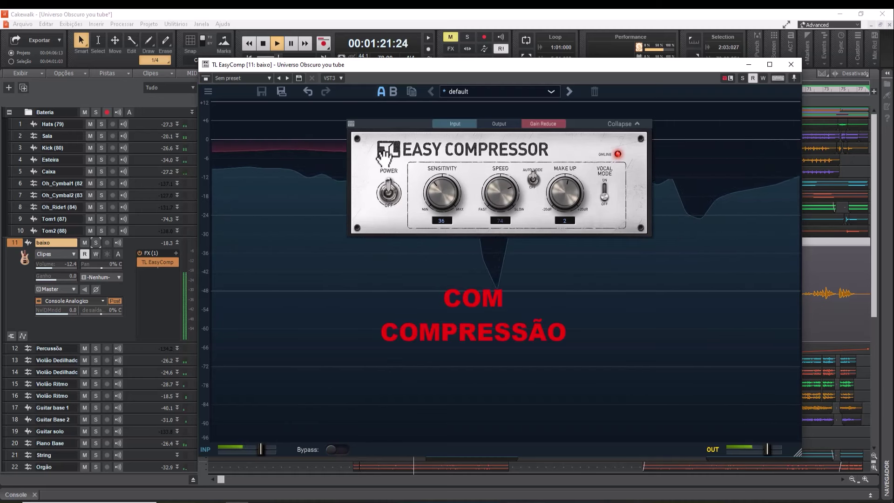
pyautogui.click(263, 43)
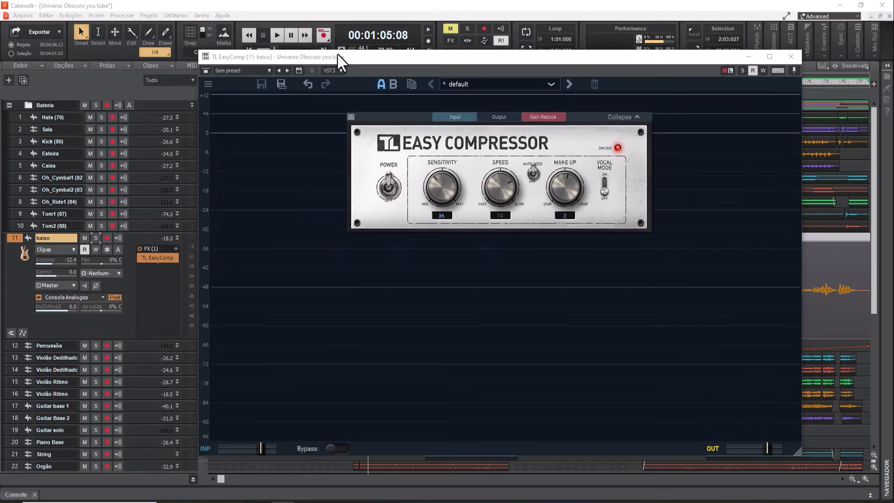